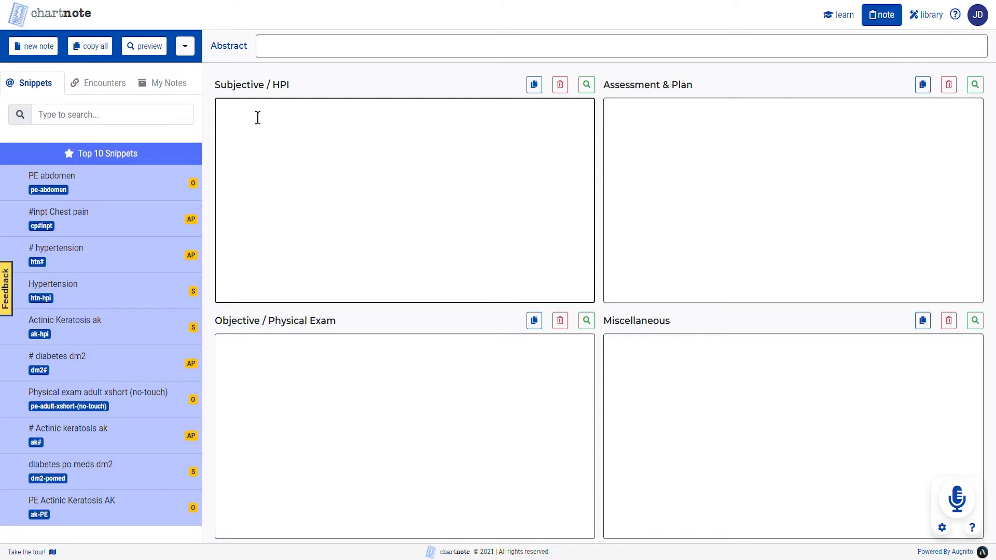
- Search snippets for 'htn' and insert the Hypertension (htn) template into Subjective/HPI
left_click(131, 125)
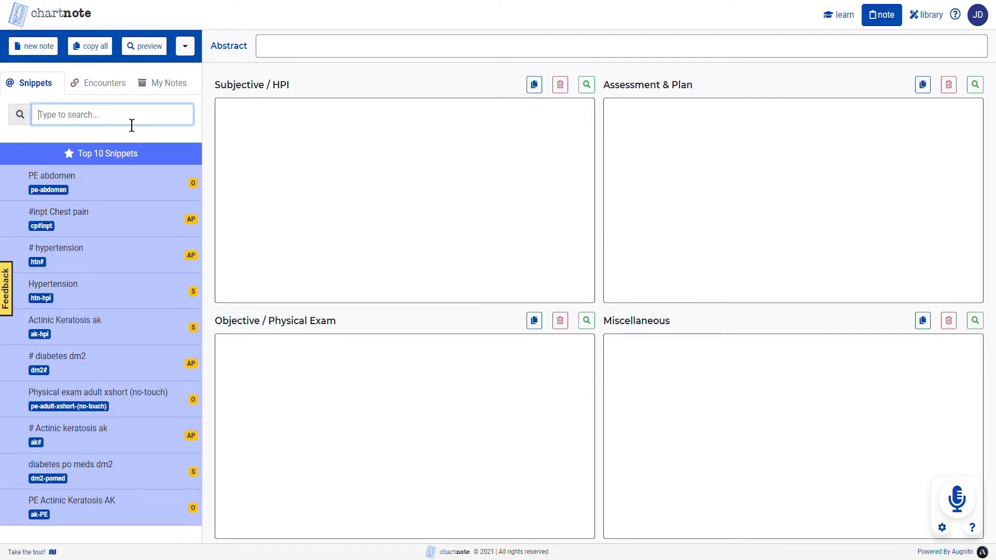
type("htn")
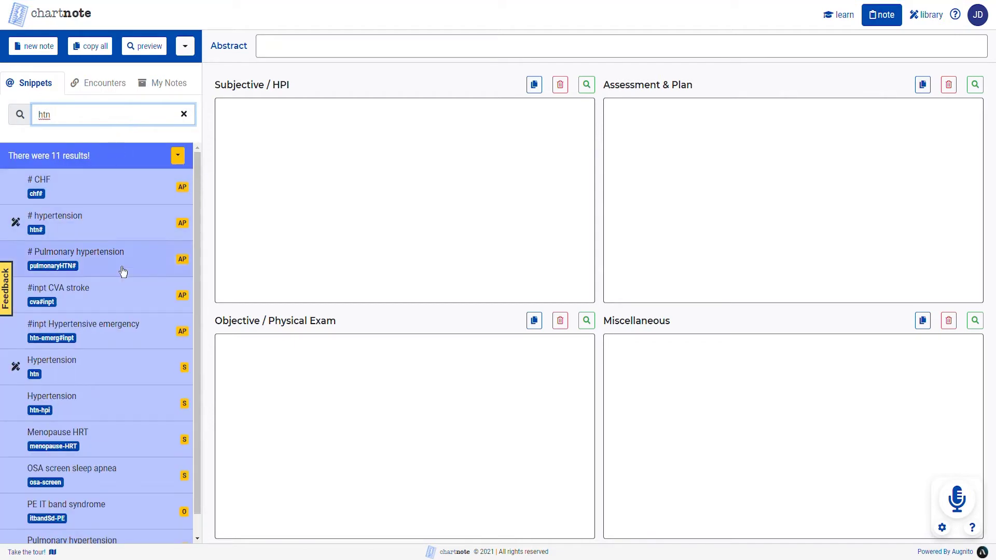
left_click(121, 383)
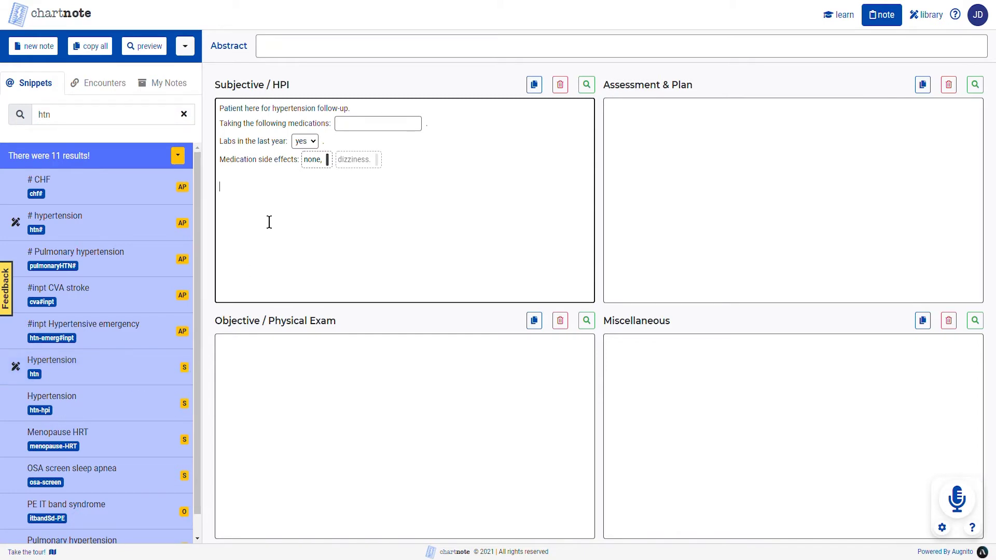
left_click(249, 183)
left_click(190, 125)
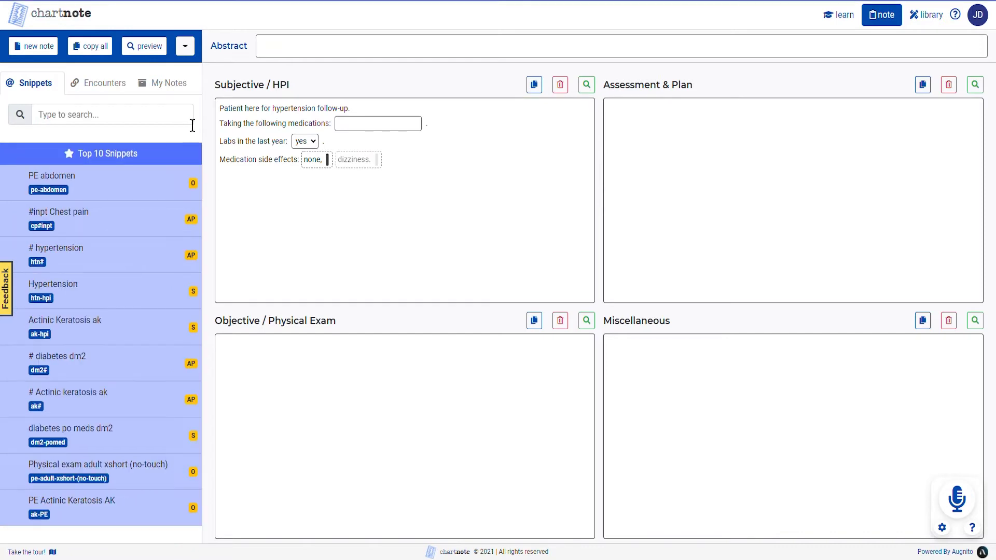
left_click(661, 166)
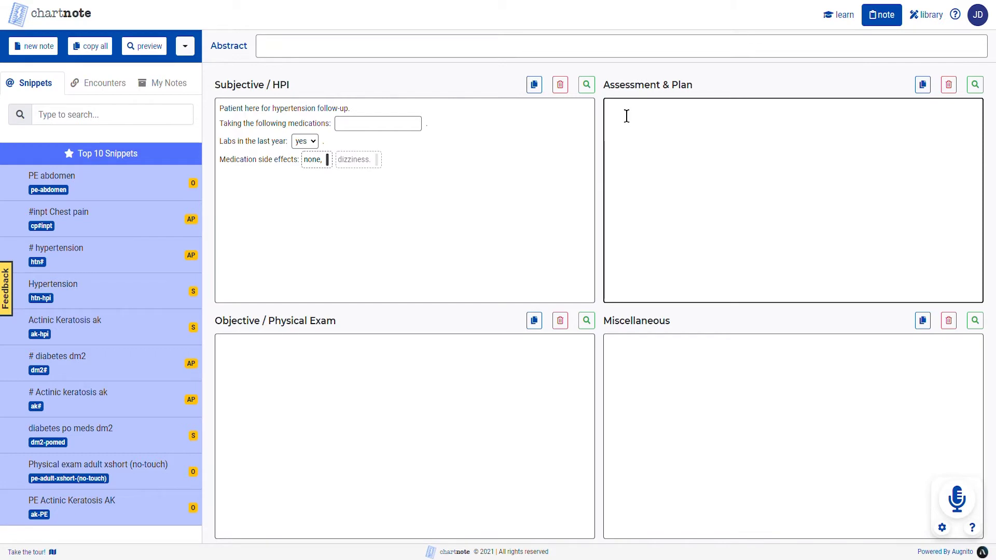
type("@htn")
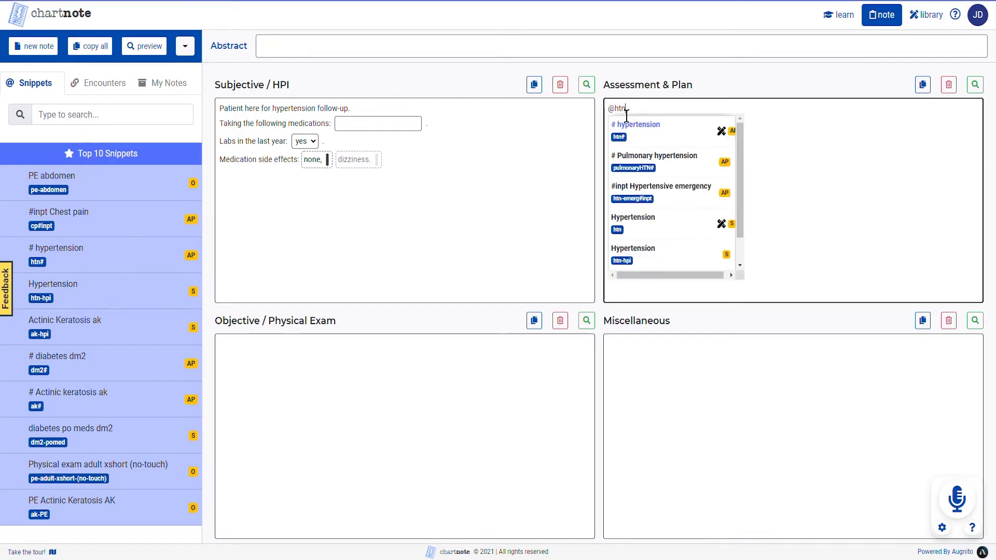
left_click(668, 136)
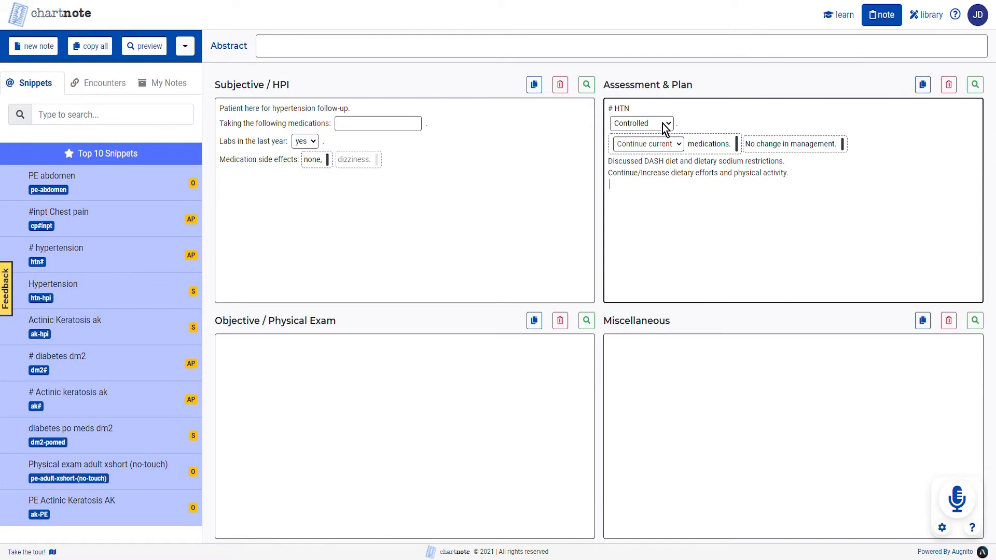
left_click(665, 127)
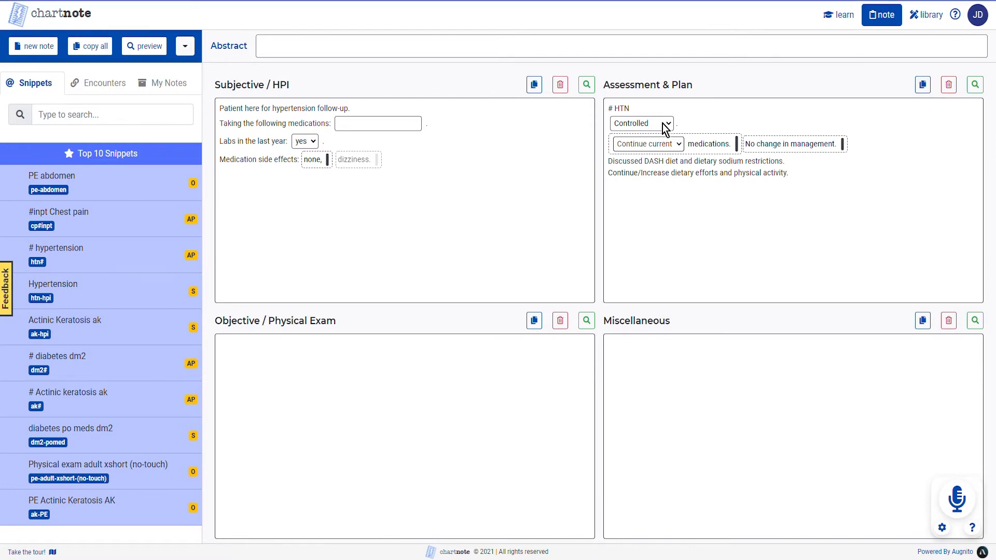
left_click(930, 15)
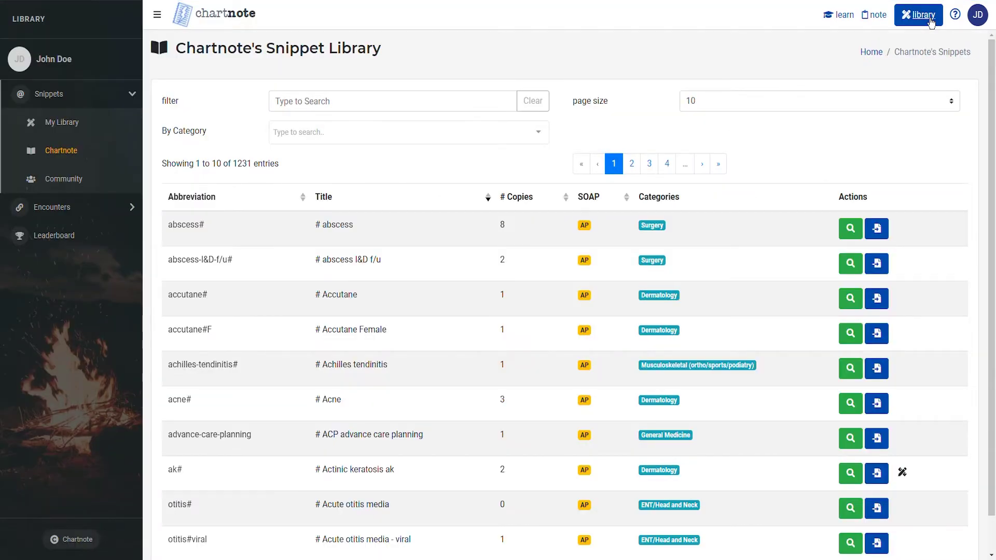
- Go to My Library under Snippets and start a new snippet with Create Snippet
left_click(79, 102)
left_click(78, 103)
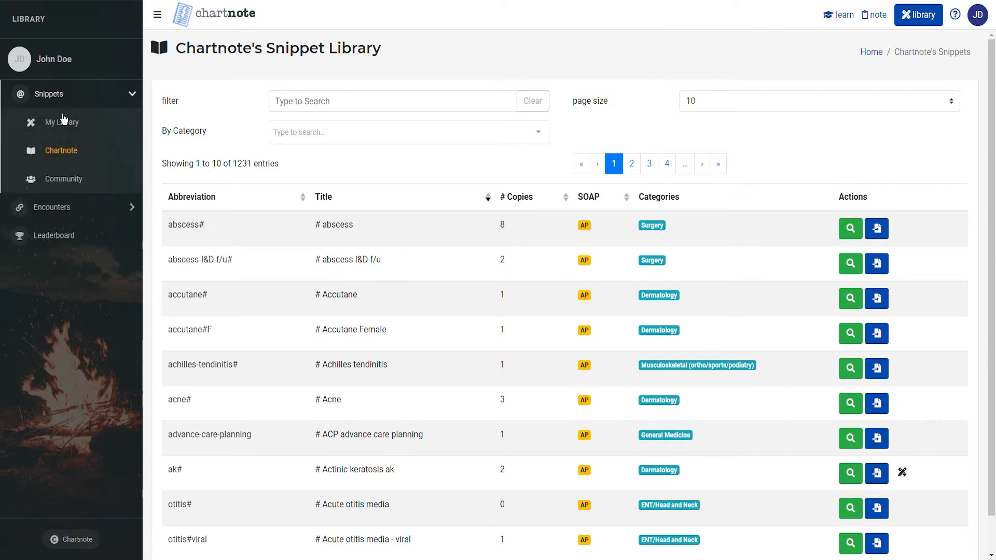
left_click(62, 123)
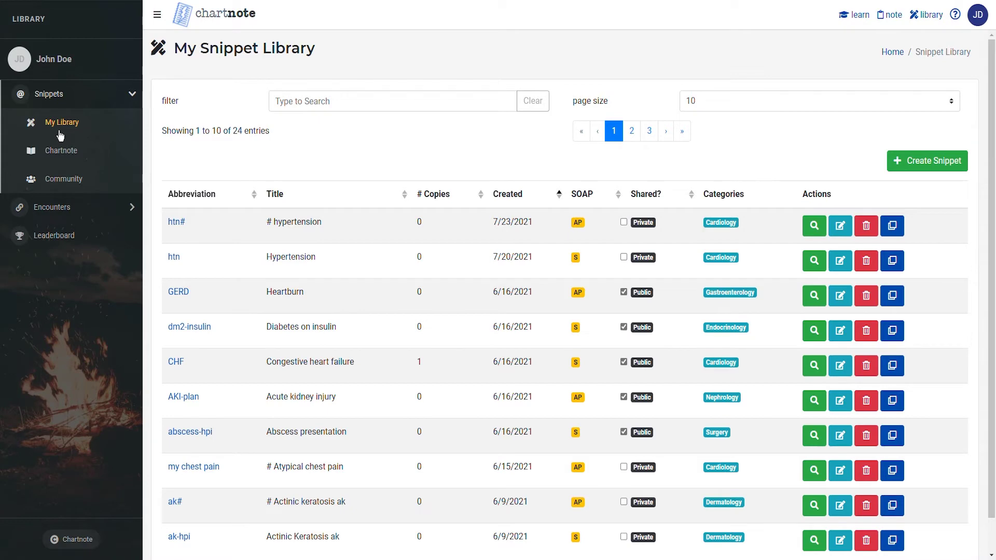
left_click(917, 170)
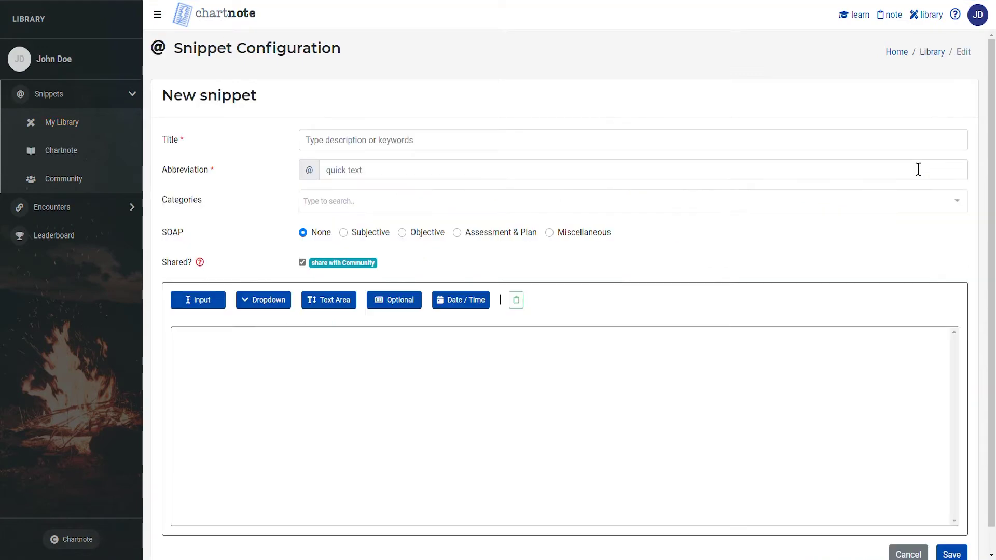
- Title the new snippet 'Hypertension' with abbreviation 'htn-plan'
left_click(367, 152)
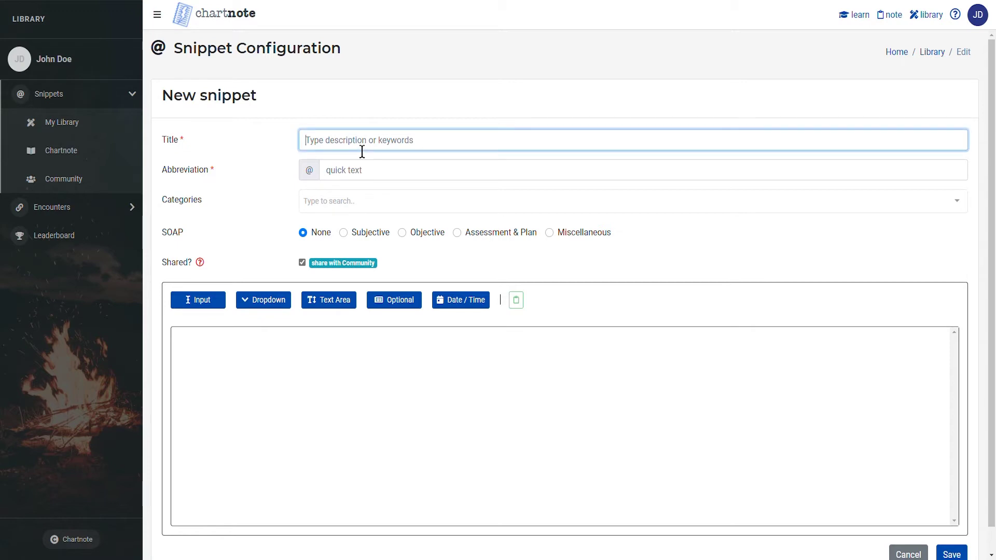
type("Hypert")
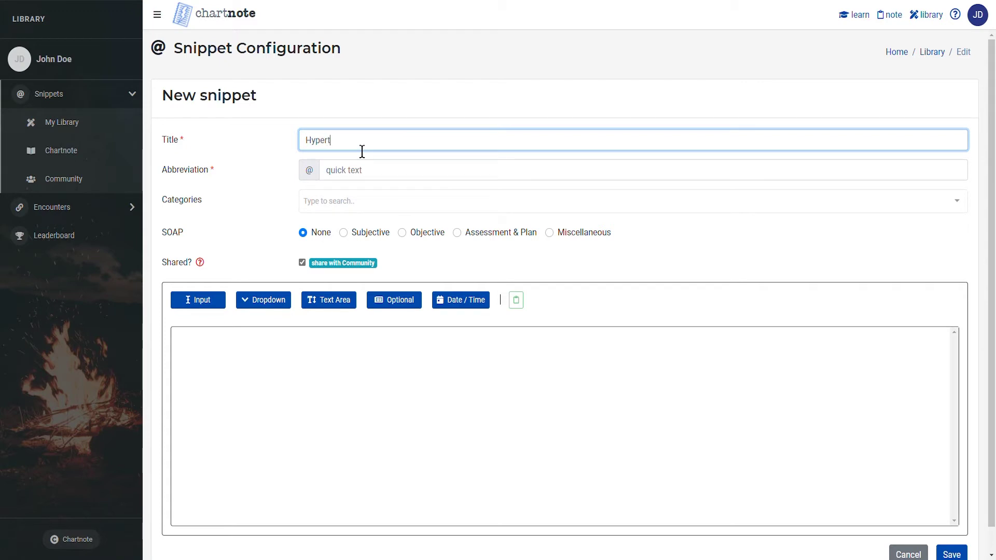
type("ension")
left_click(360, 169)
type("htn-")
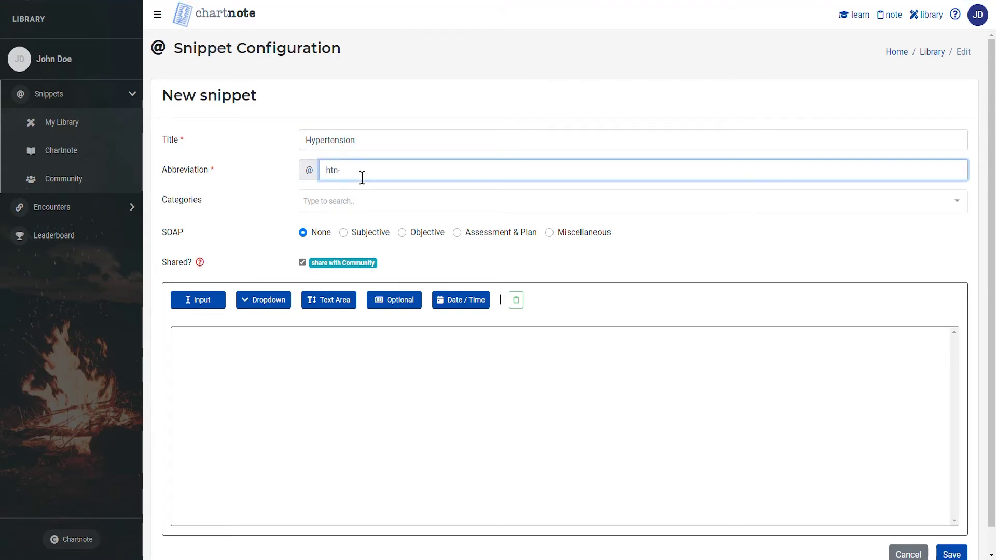
type("plan")
- Tag it Cardiology, assign it to Assessment & Plan, and keep community sharing on
left_click(382, 198)
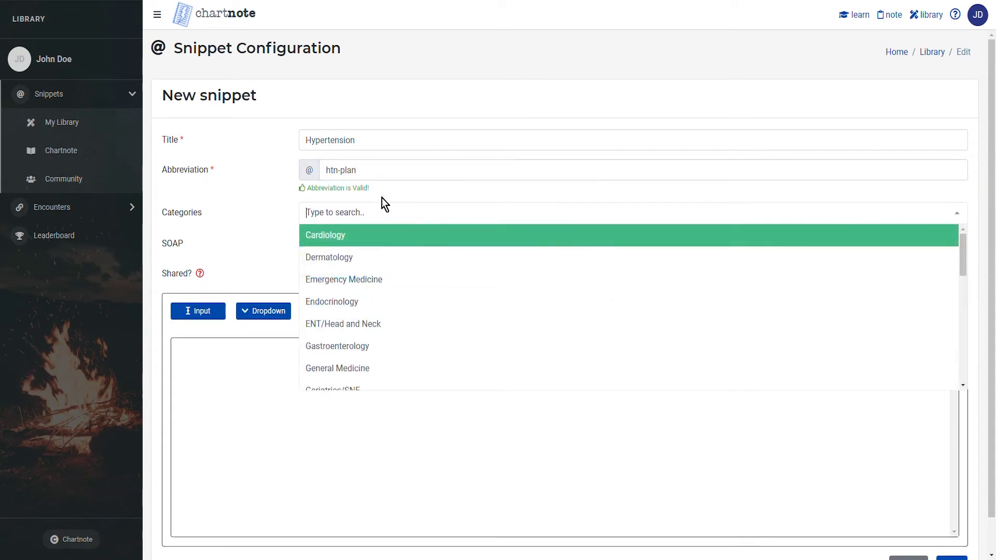
left_click(339, 241)
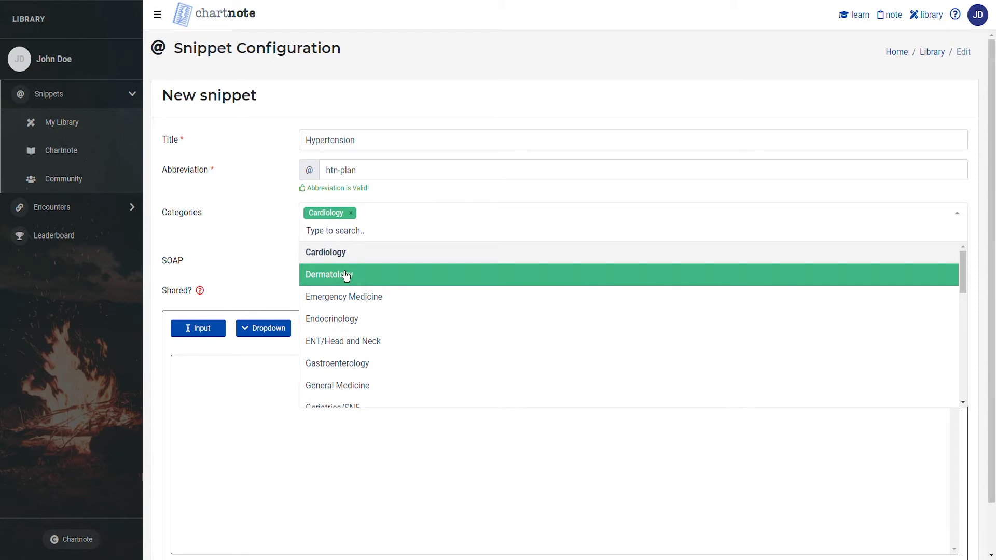
left_click(276, 244)
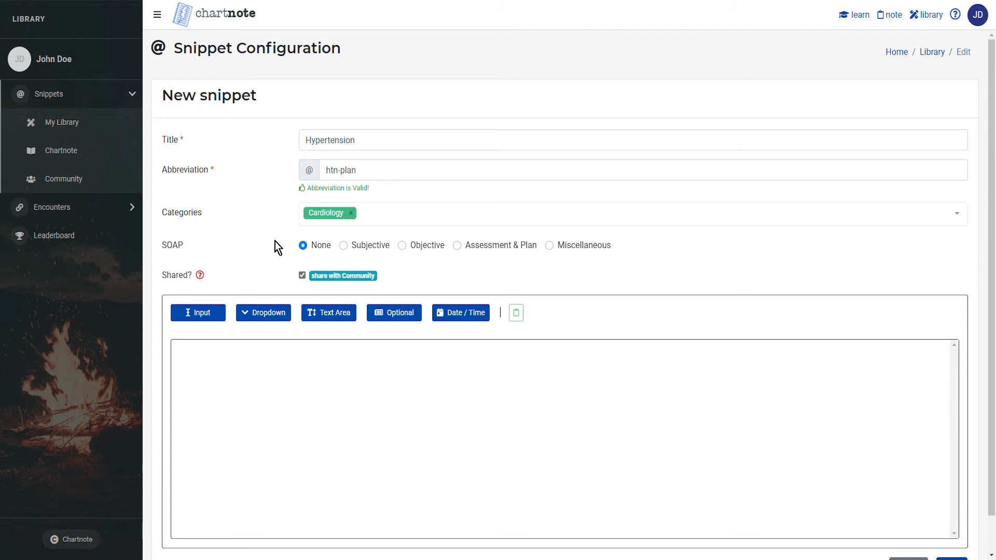
left_click(458, 246)
left_click(303, 277)
left_click(303, 276)
left_click(216, 365)
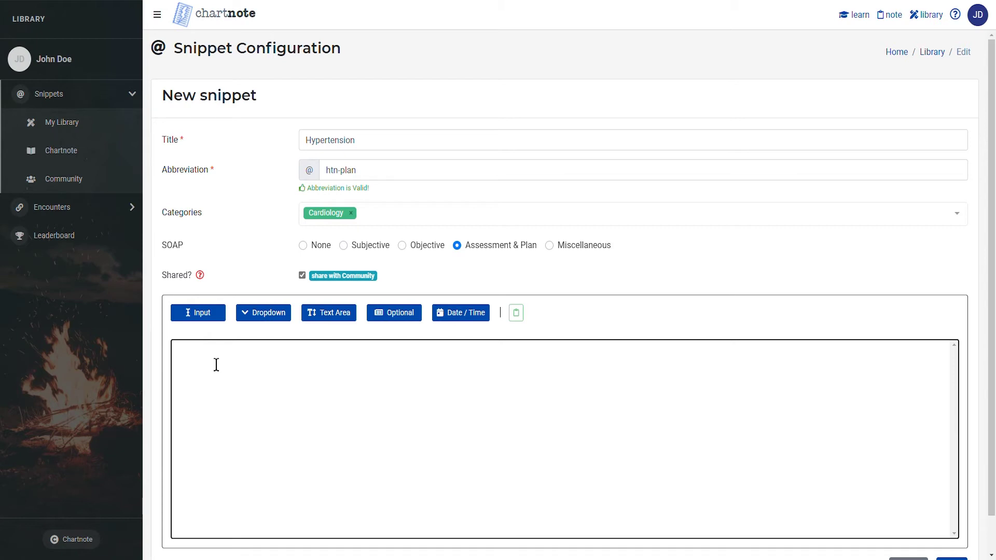
- Write 'Patient here for hypertension follow-up. Taking the following medications' followed by an input field named Medications
type("Patient here for hypertension follow-up")
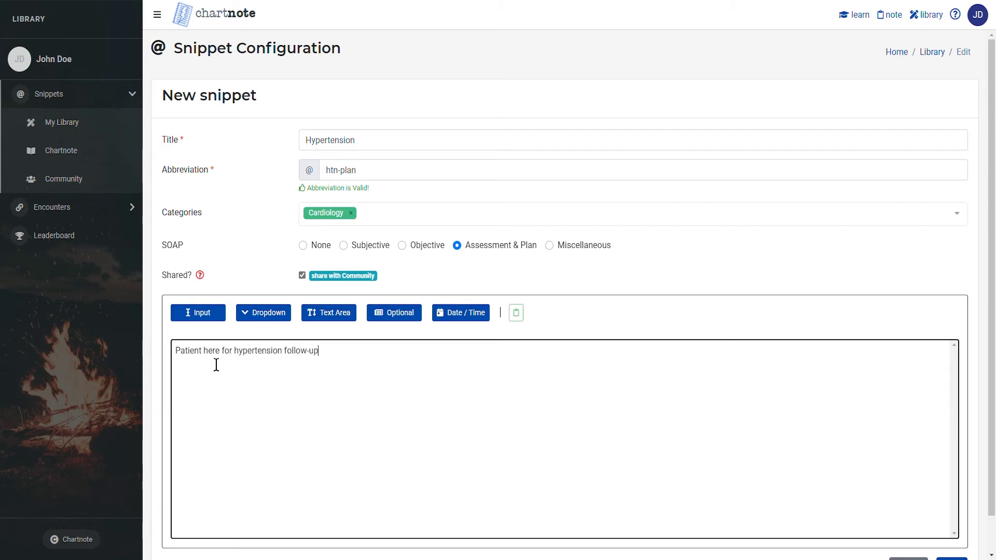
type(". Taking the following medications:")
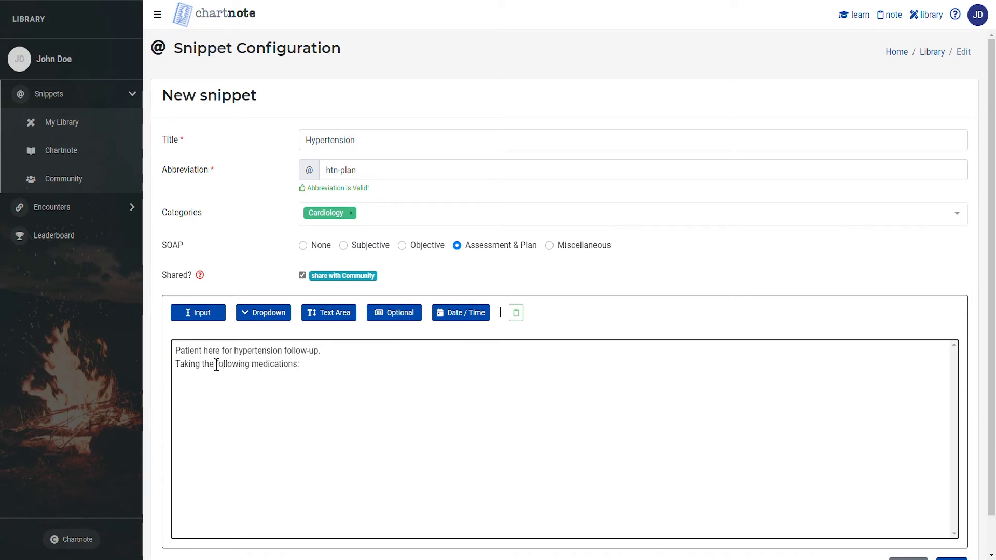
left_click(203, 313)
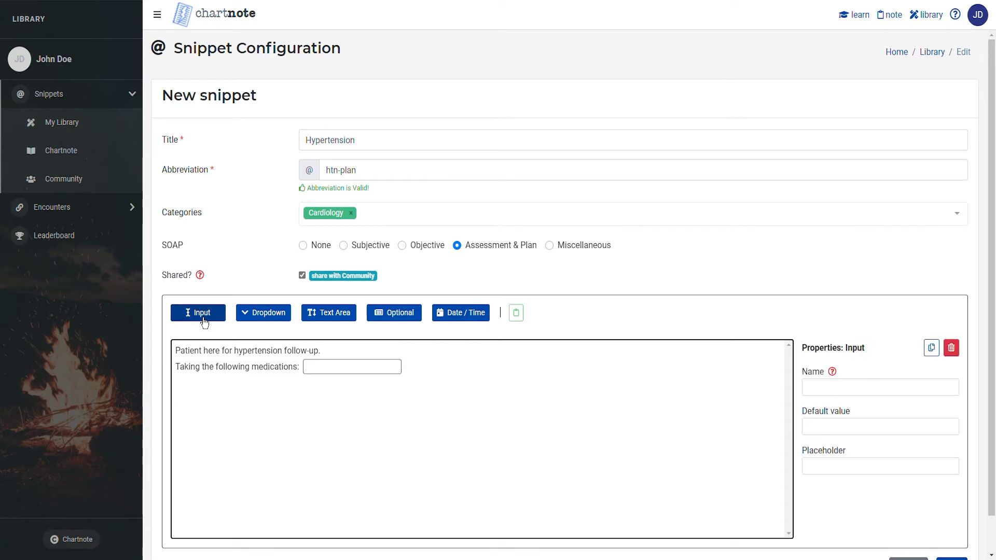
left_click(877, 388)
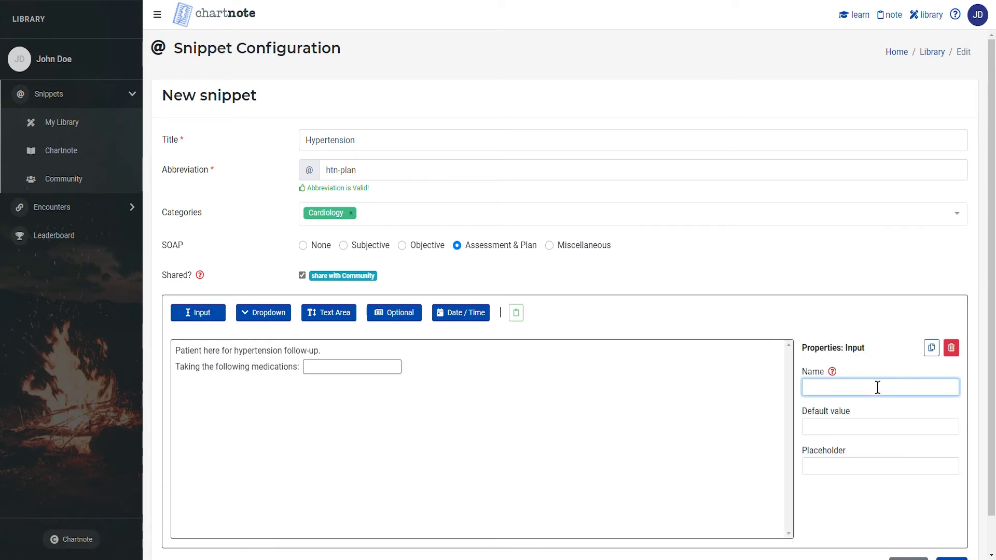
type("M")
key("BackSpace")
type("Medications")
left_click(416, 387)
- Add the line 'Labs in the last year: yes/no' and select 'yes/no'
type("La")
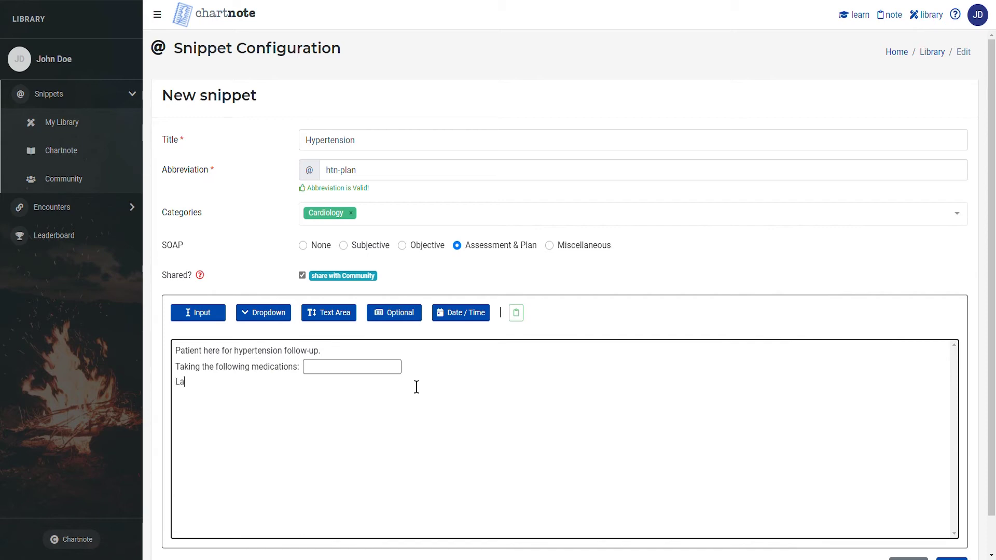
type("bs in the last year:")
type("yes/no")
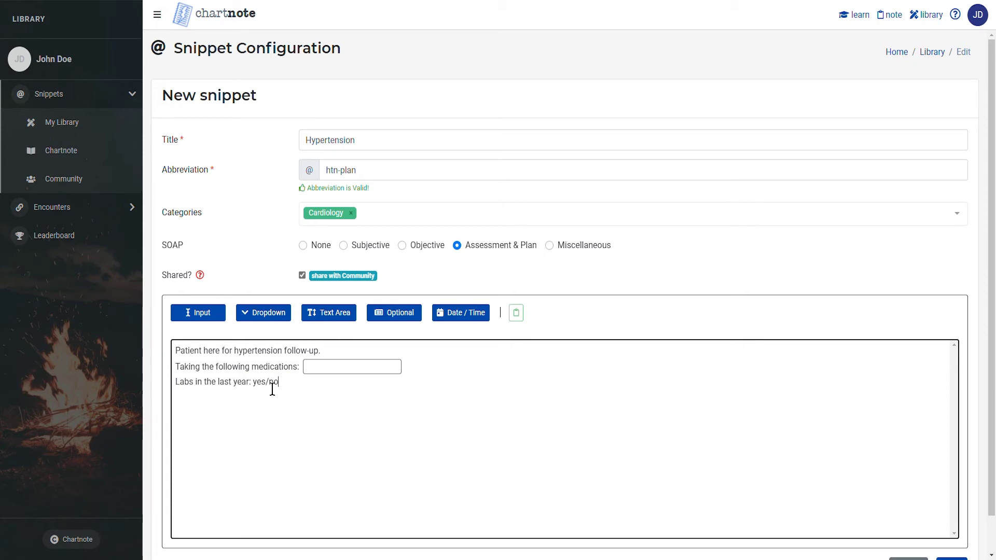
left_click_drag(280, 393, 254, 395)
- Turn 'yes/no' into a dropdown with yes as the default answer
left_click(270, 314)
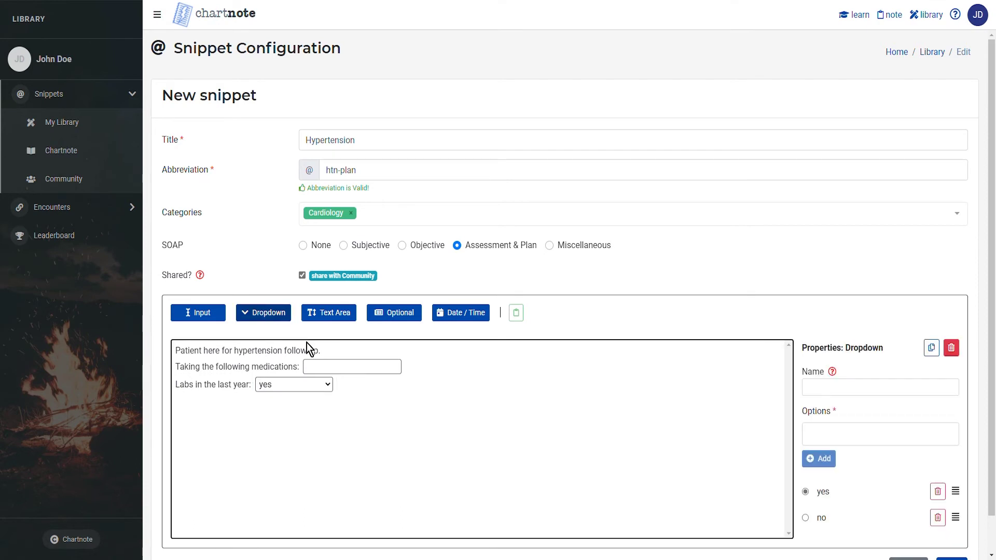
scroll(830, 503, "down", 1)
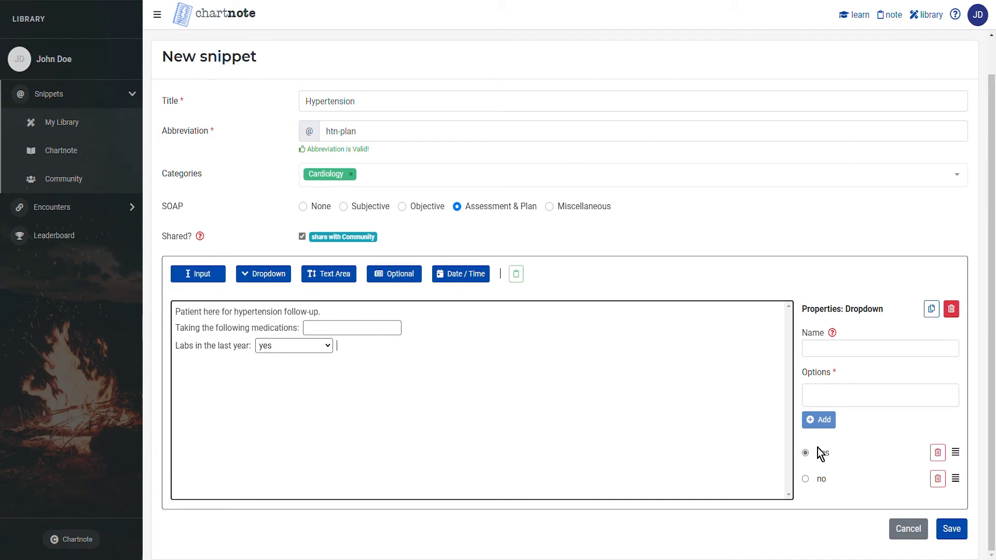
left_click(808, 479)
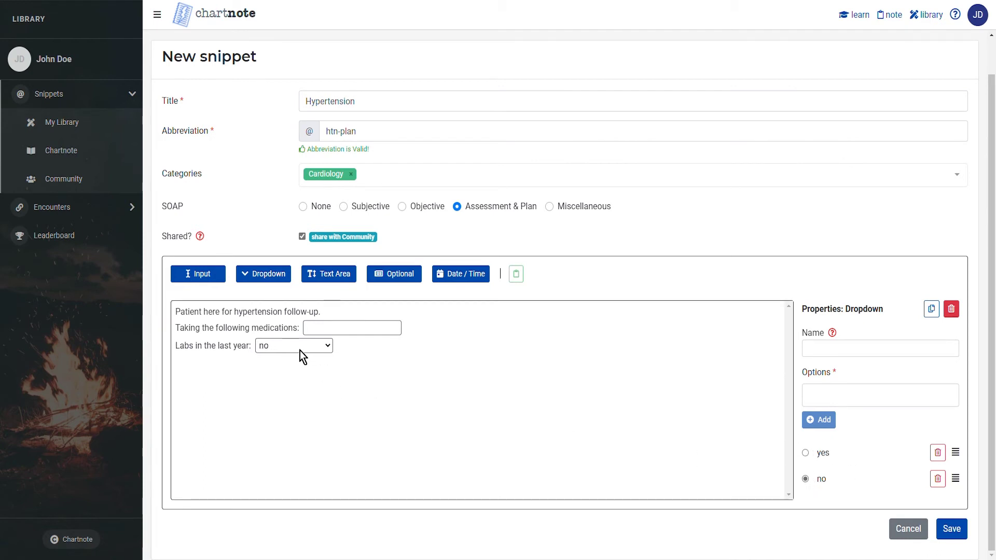
left_click(810, 459)
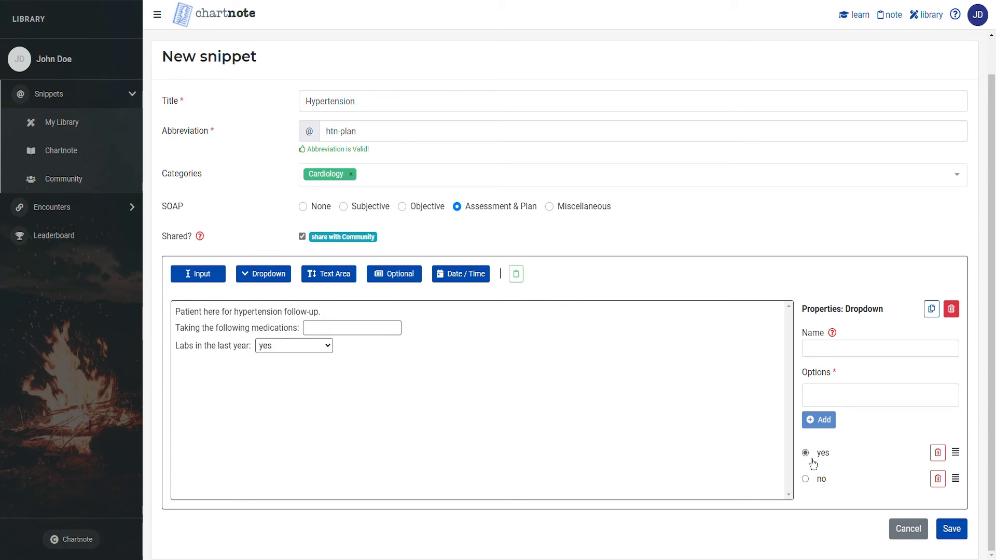
left_click(394, 362)
- Type 'Medication side effects: none, dizziness' and make 'none,' an optional phrase
type("Me")
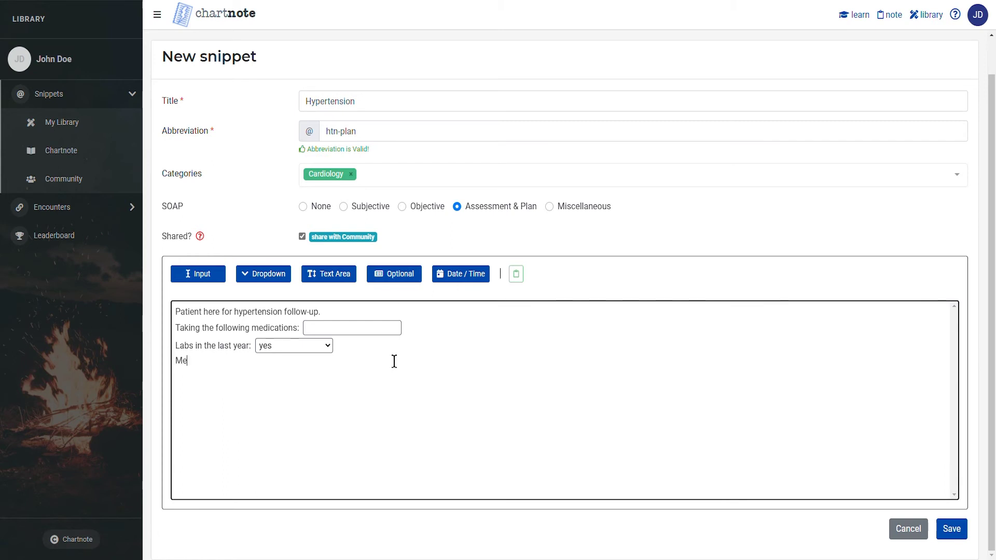
type("dication side effects: non")
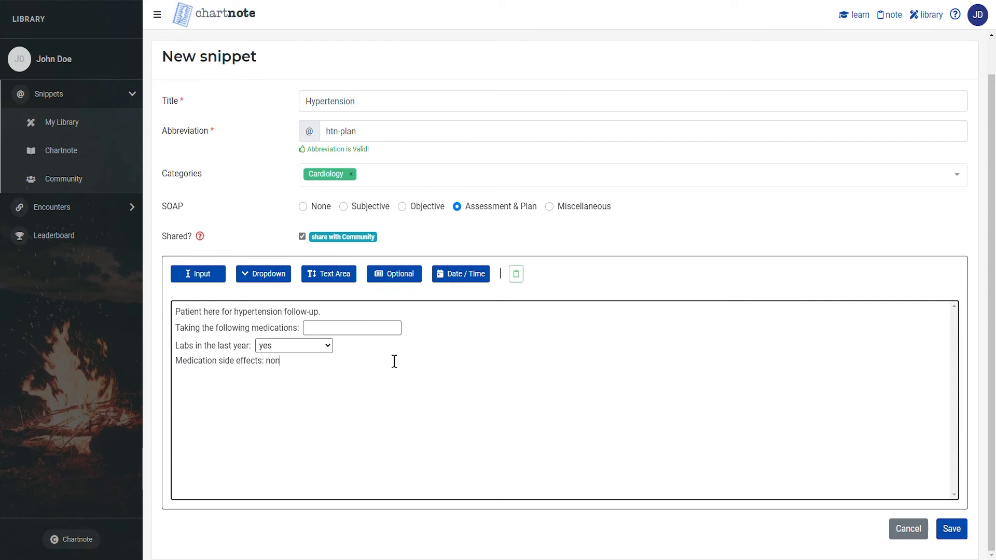
type("e, dizziness.")
left_click(291, 369)
double_click(273, 370)
left_click_drag(289, 369, 267, 369)
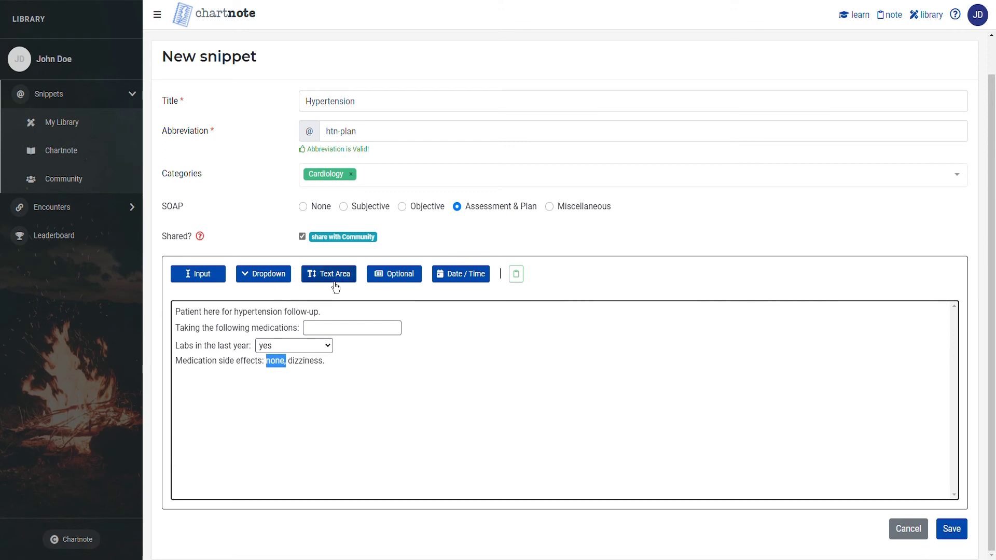
left_click(384, 283)
- Make 'dizziness.' optional and exclude it from the note by default
left_click_drag(341, 372, 305, 371)
left_click(400, 274)
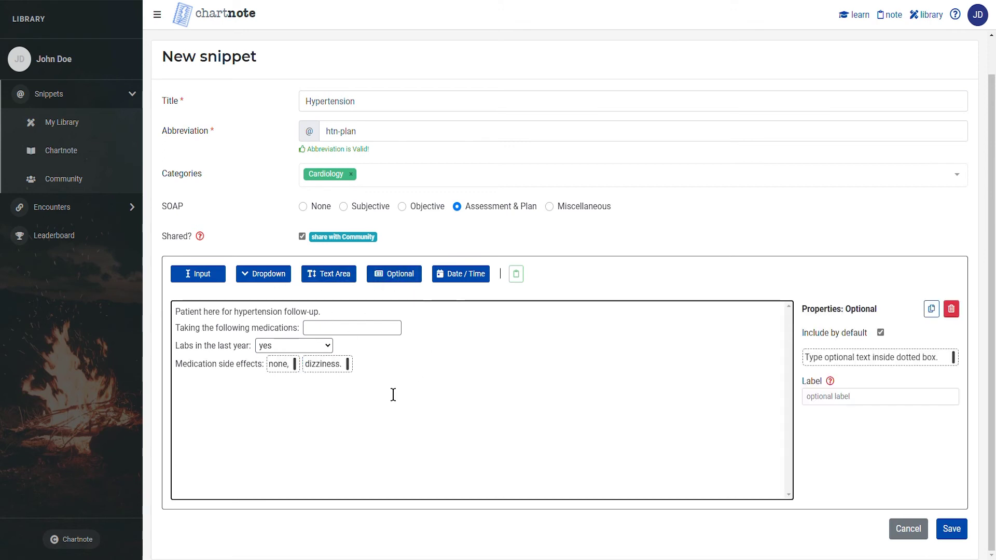
left_click(333, 373)
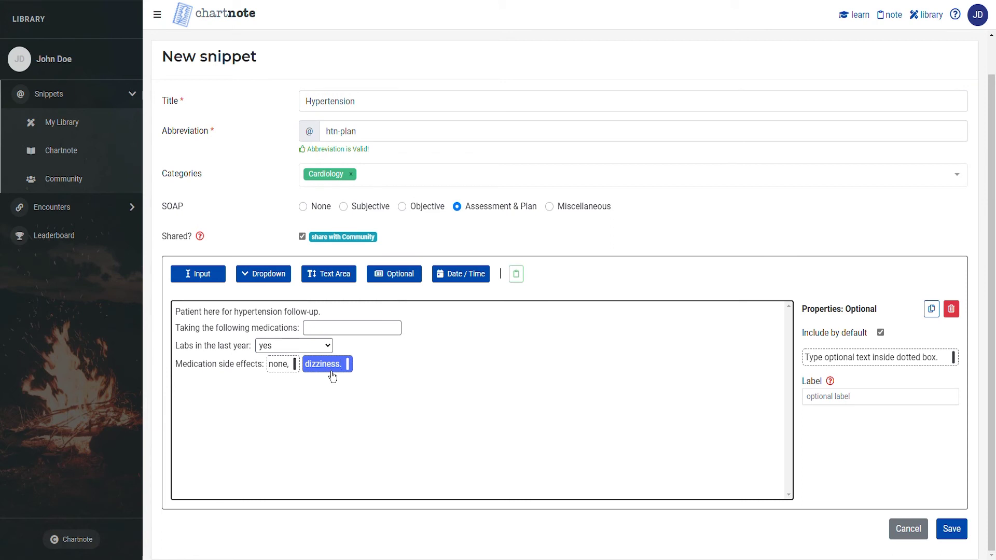
left_click(332, 374)
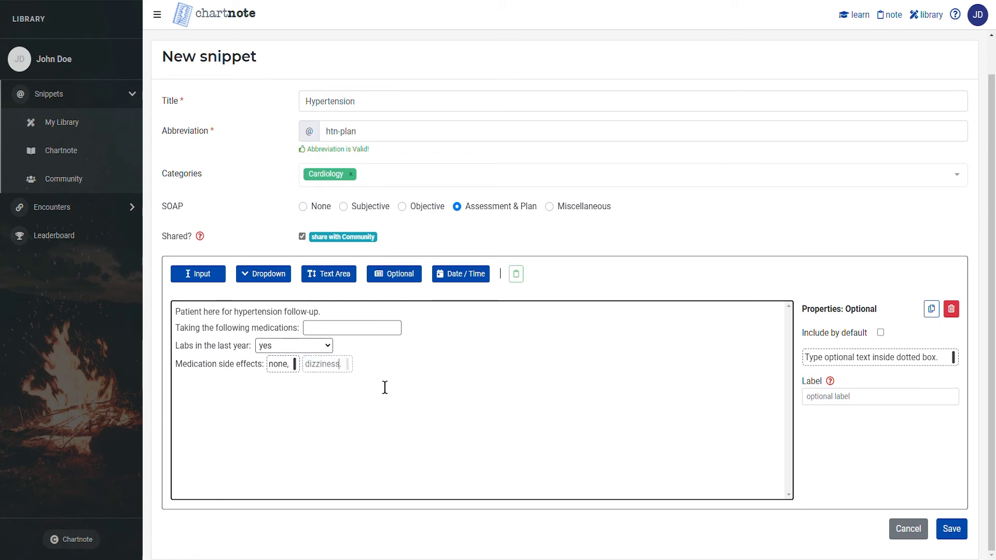
left_click(880, 333)
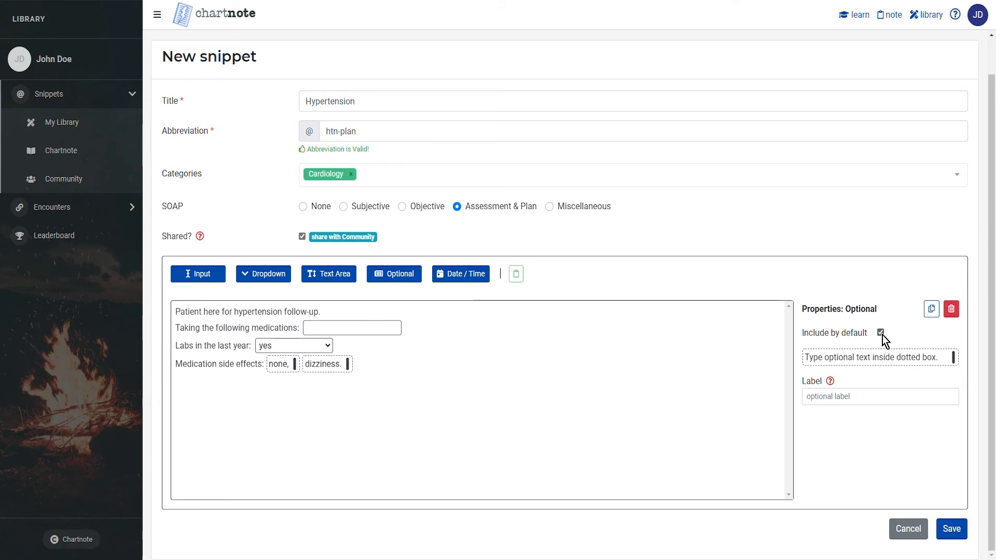
left_click(881, 333)
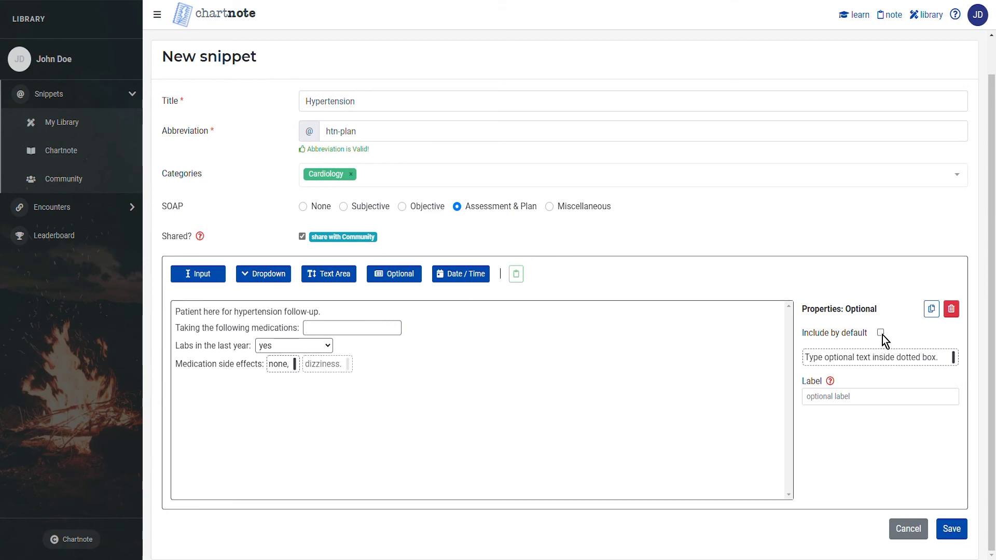
- Save the Hypertension htn-plan snippet to My Snippet Library
left_click(951, 529)
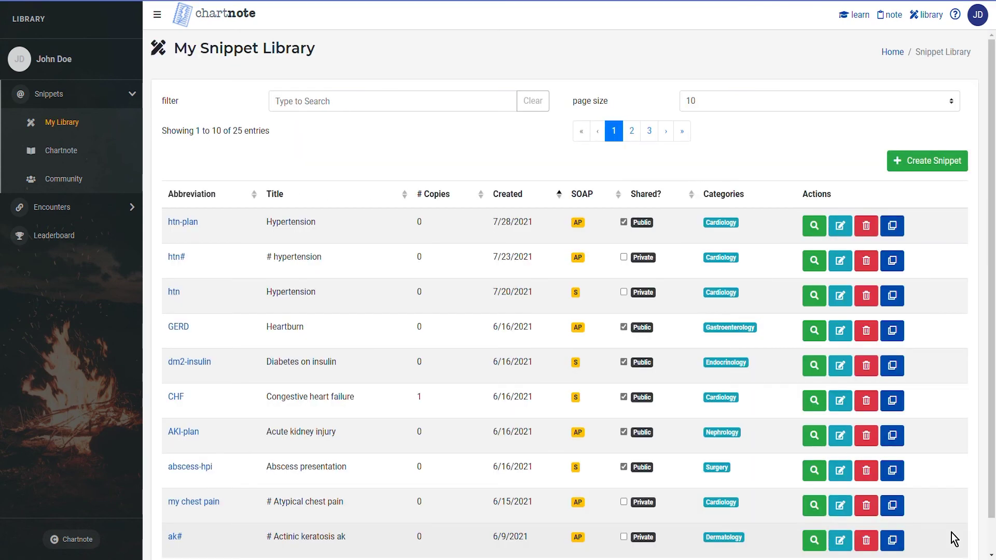
- In the Community Library, preview '# Allergic conjunctivitis, chronic' and start importing it
left_click(79, 184)
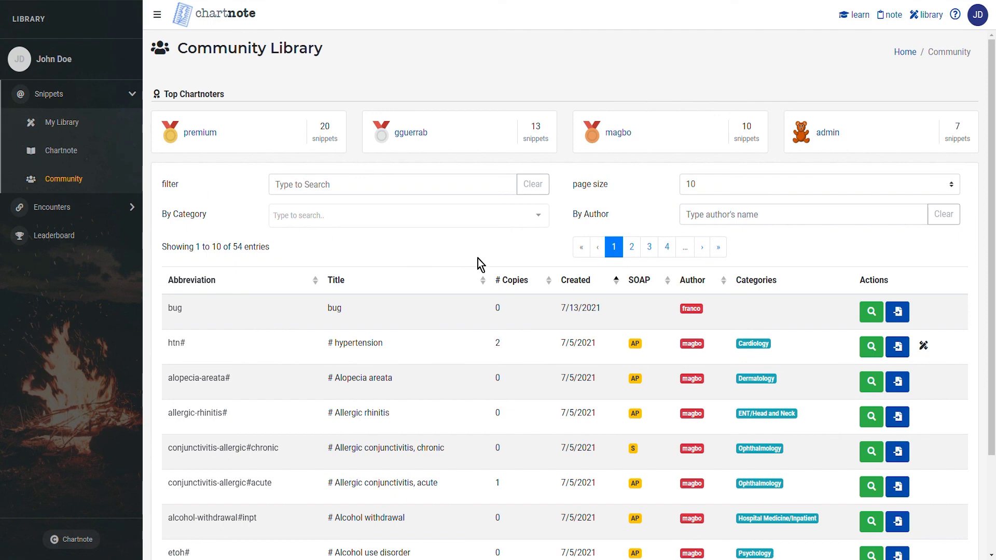
scroll(539, 353, "down", 2)
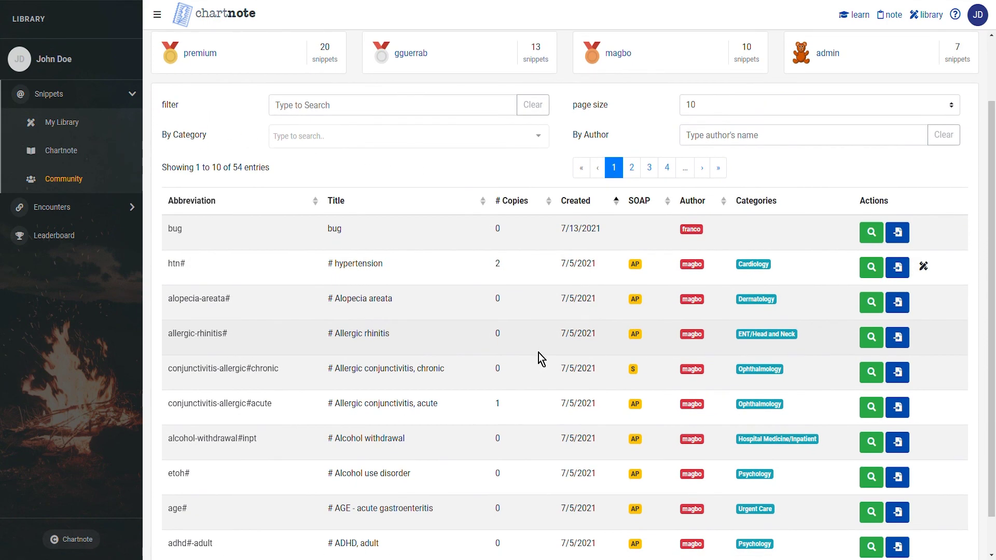
left_click(872, 381)
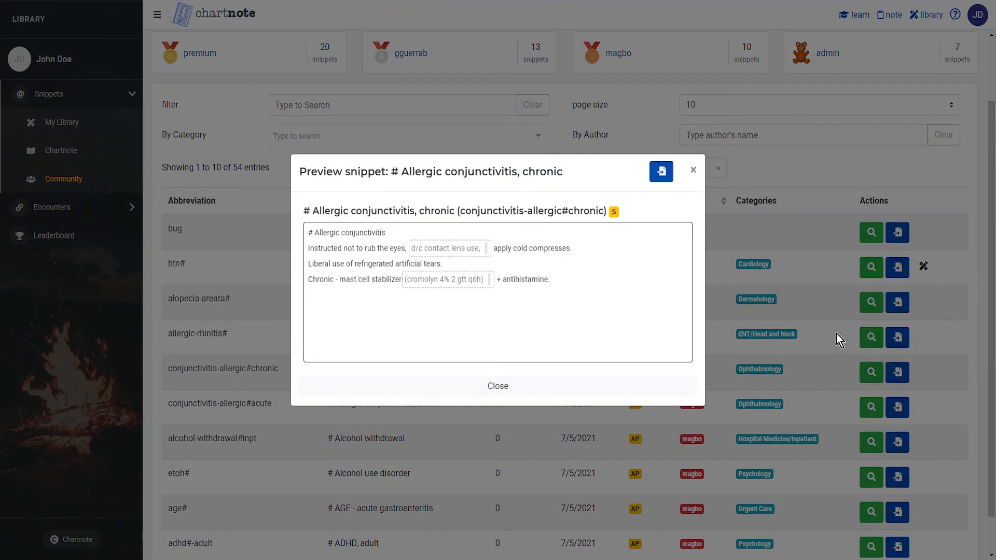
left_click(668, 177)
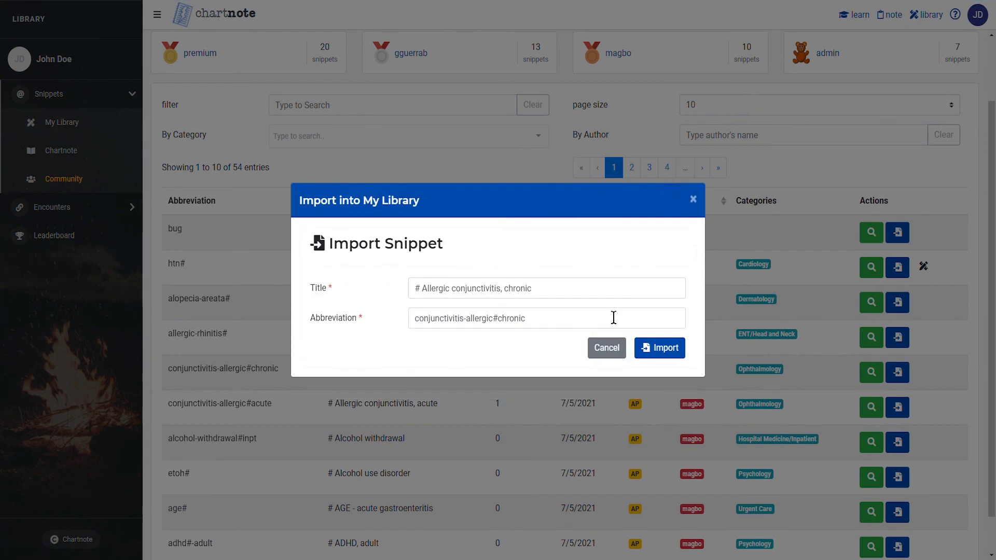
- Import conjunctivitis-allergic#chronic with its prefilled title and open it for editing
left_click(605, 296)
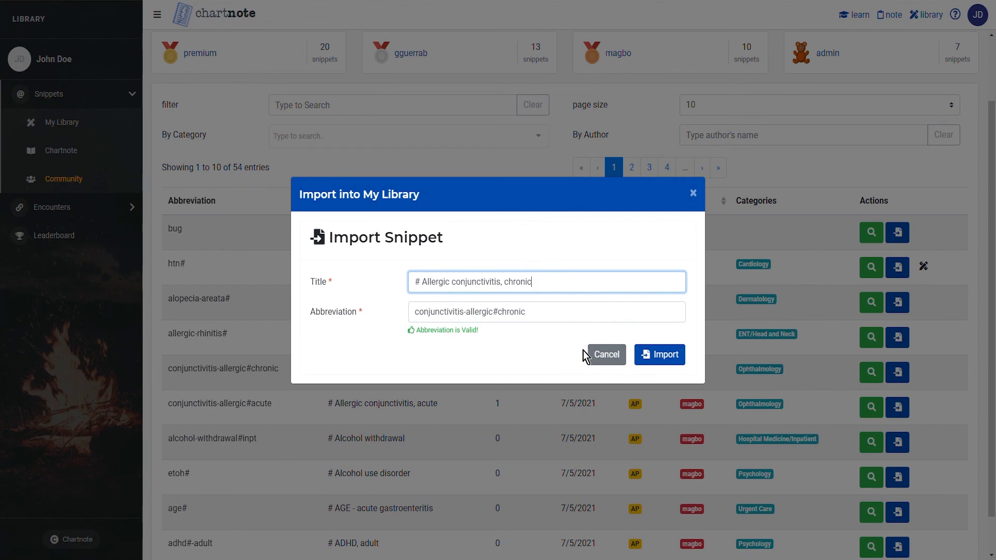
left_click(661, 360)
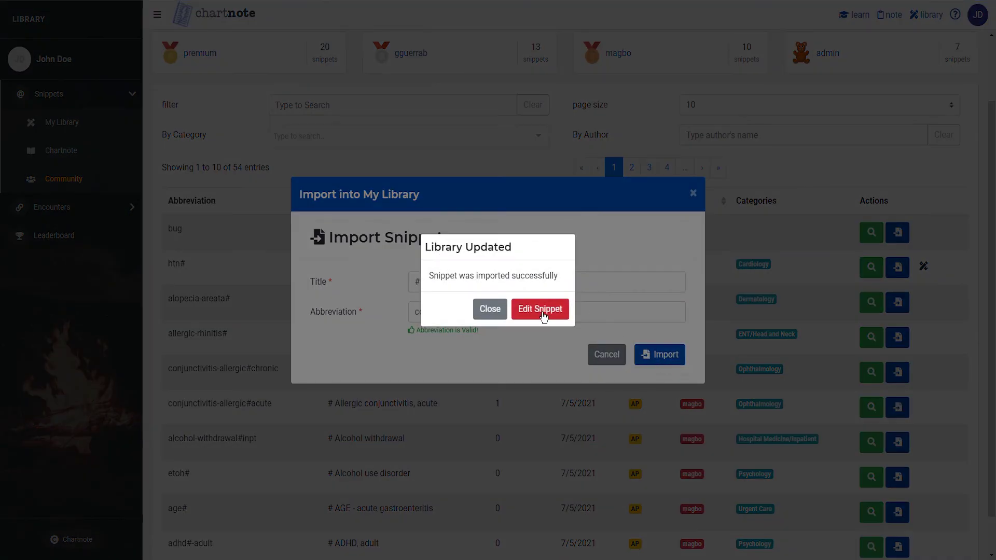
left_click(542, 313)
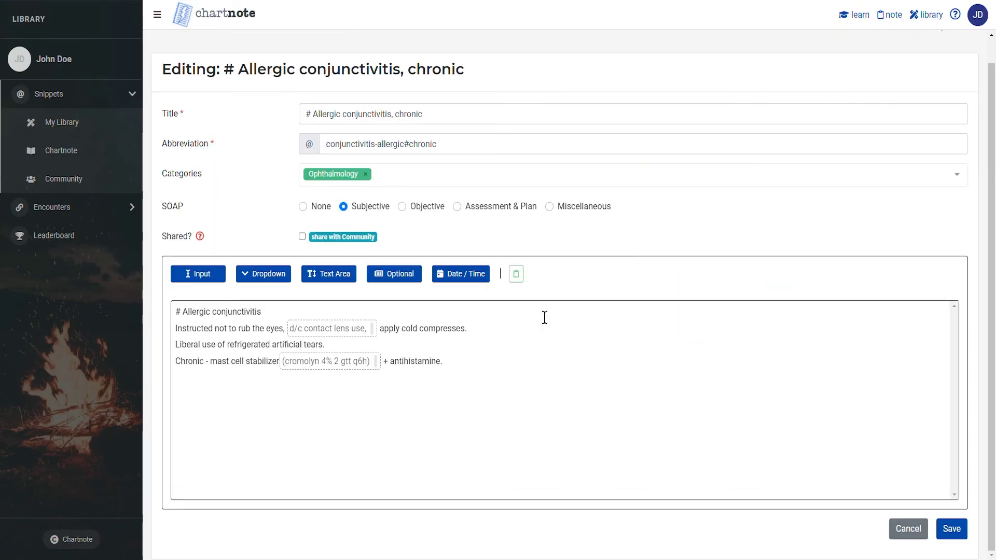